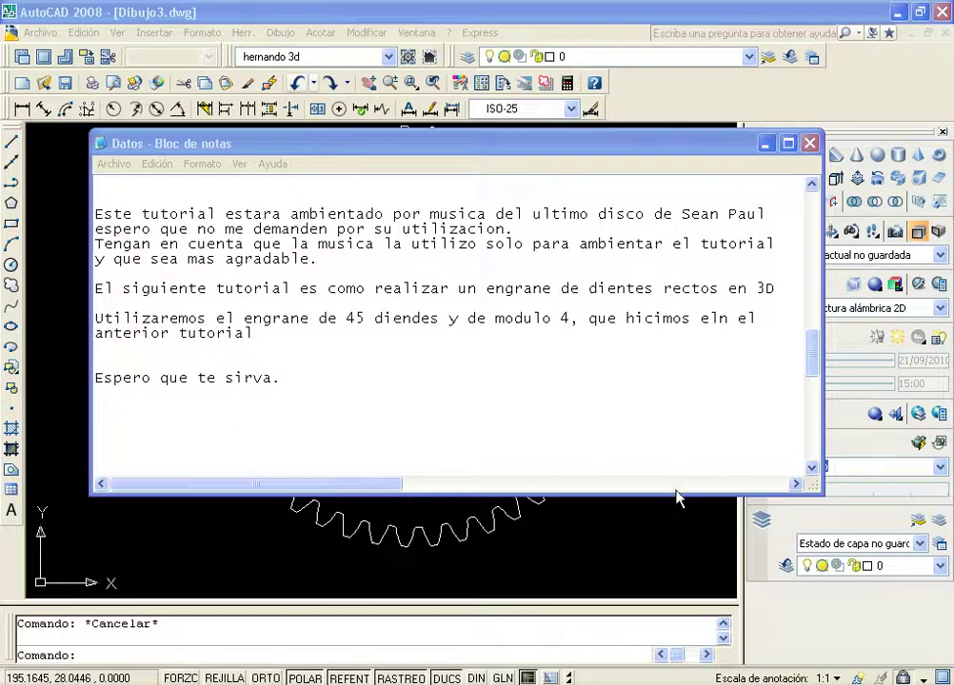
# Hide the notes and switch to the Northeast Isometric view of the gear.
pyautogui.click(766, 144)
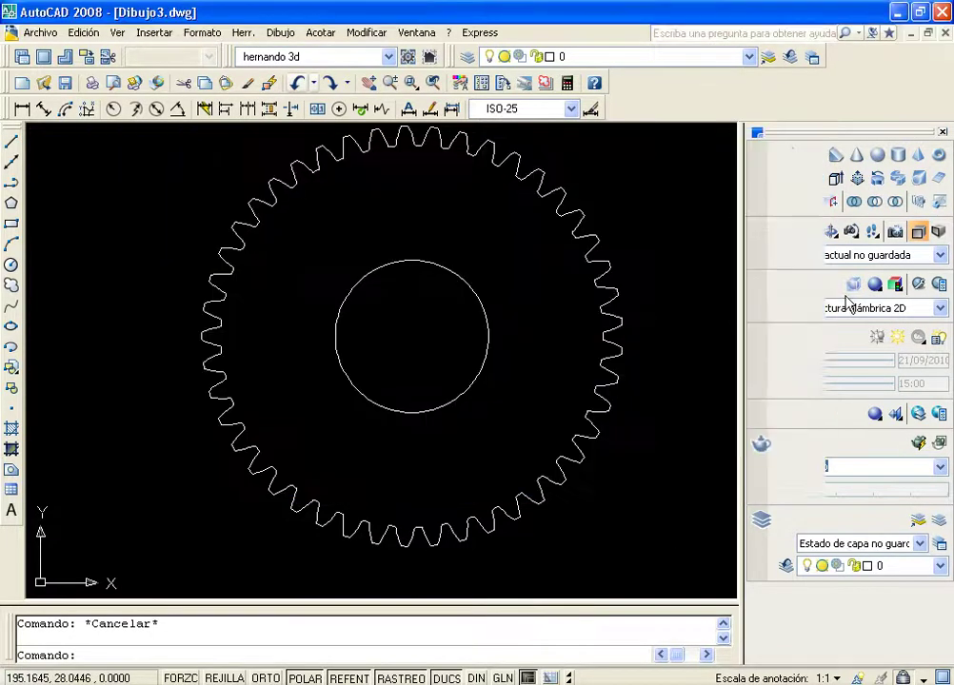
pyautogui.click(939, 255)
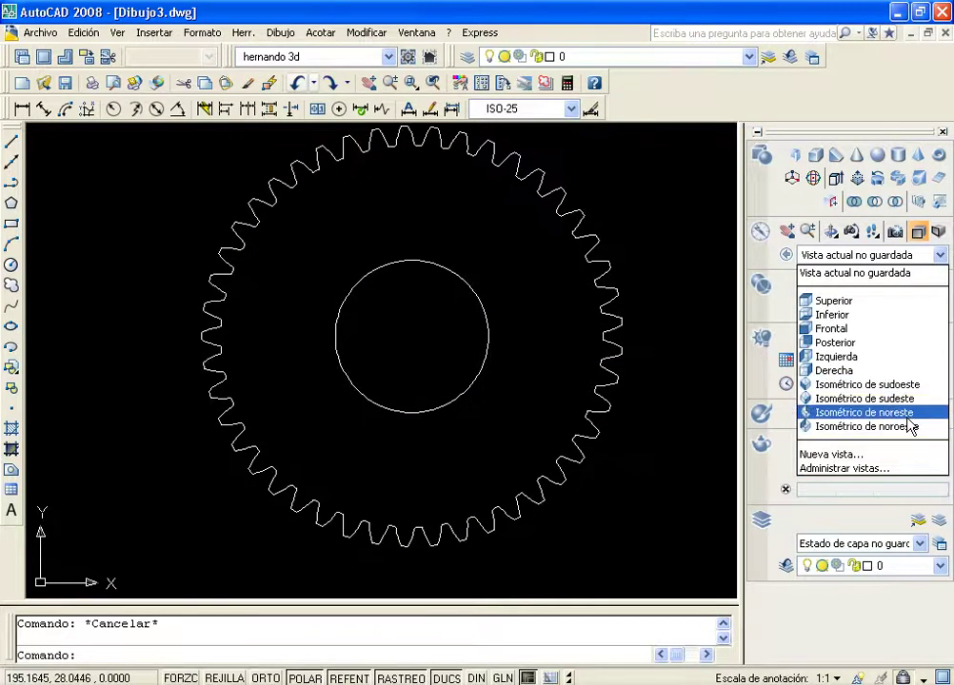
pyautogui.click(907, 414)
# Extrude the centre circle and gear outline to a height of 30.
pyautogui.click(437, 402)
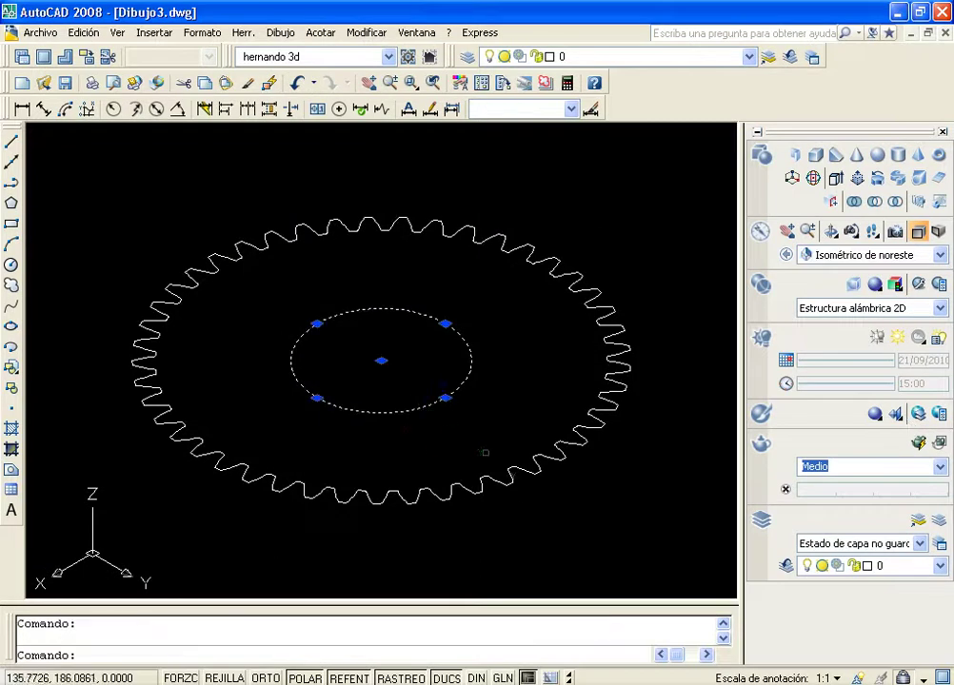
pyautogui.click(492, 476)
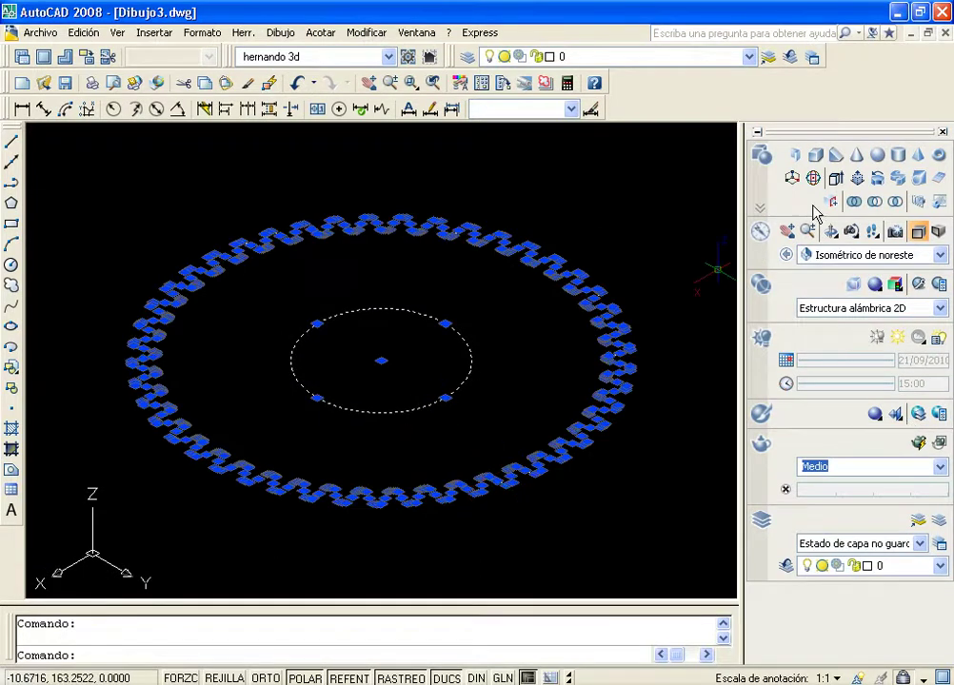
pyautogui.click(836, 179)
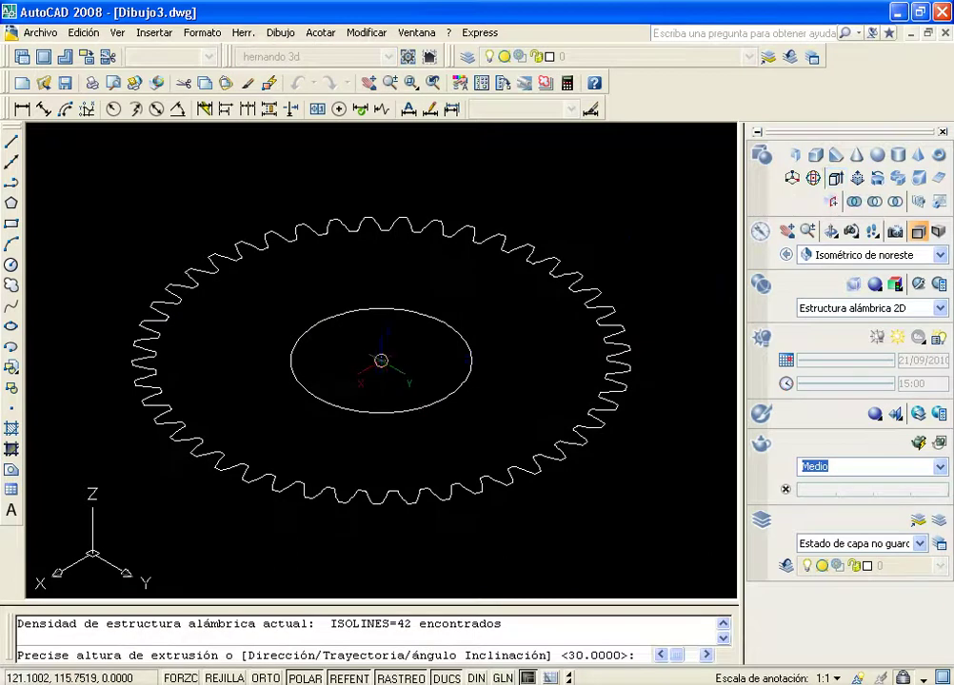
pyautogui.click(381, 360)
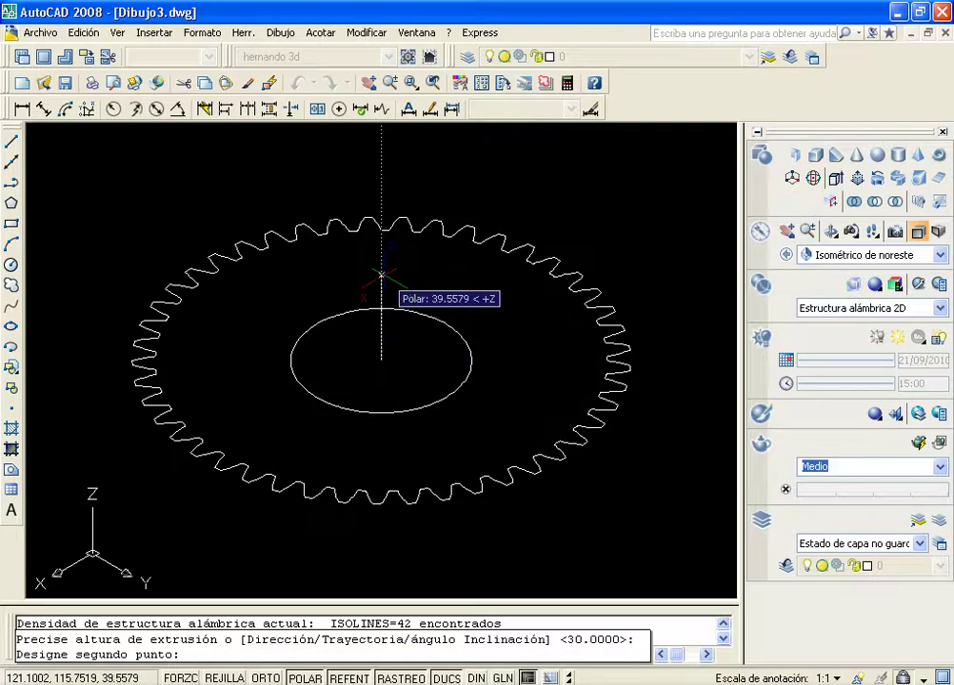
pyautogui.write('30')
pyautogui.press('Return')
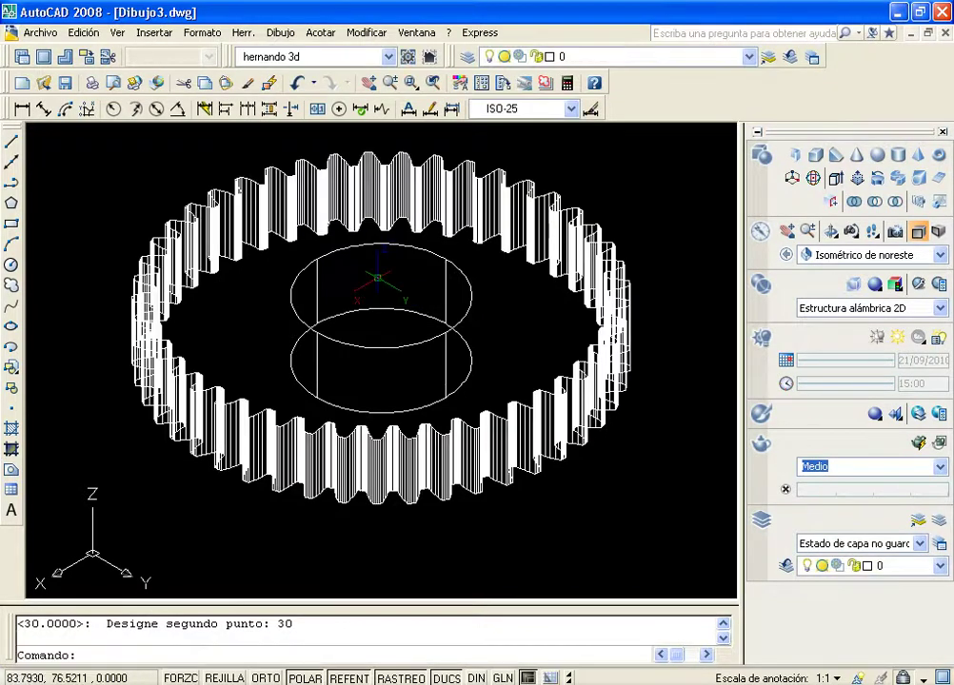
# Subtract the centre cylinder from the gear solid to form a through bore.
pyautogui.click(874, 202)
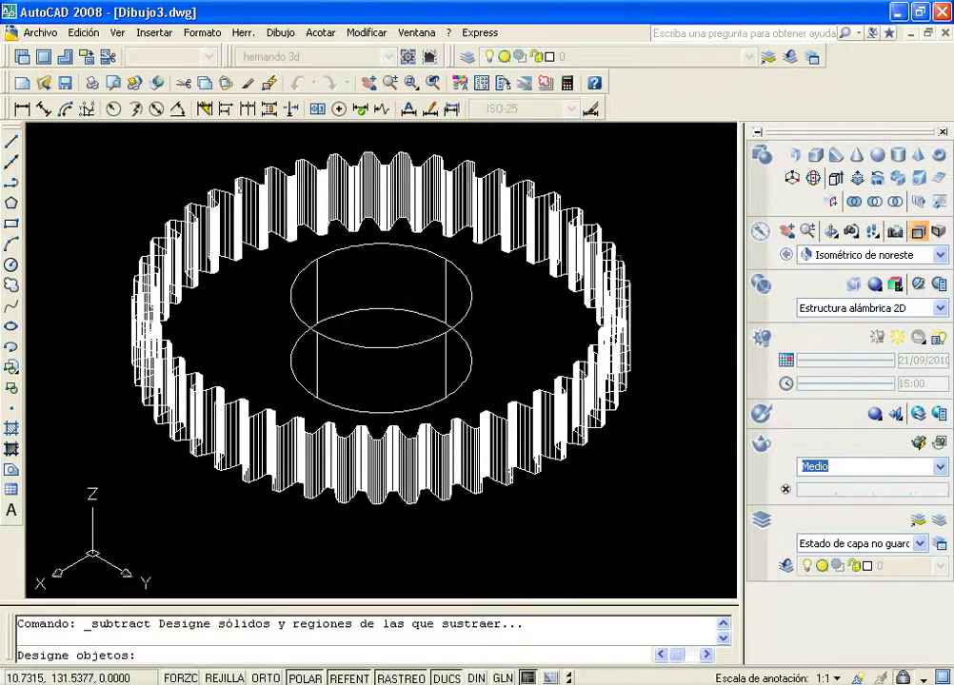
pyautogui.click(148, 304)
pyautogui.press('Return')
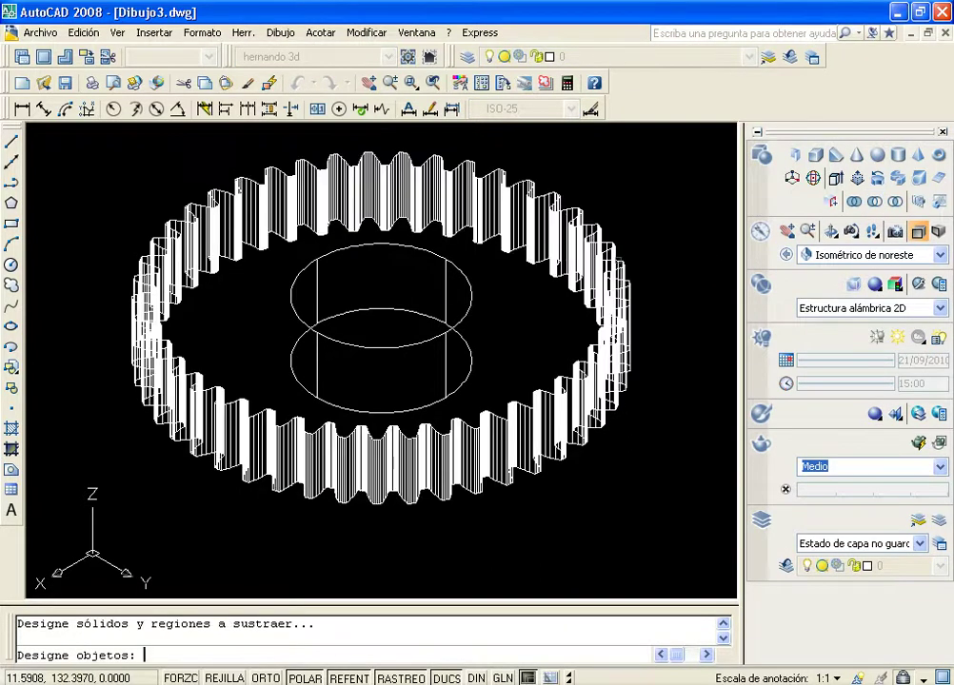
pyautogui.click(467, 281)
pyautogui.press('Return')
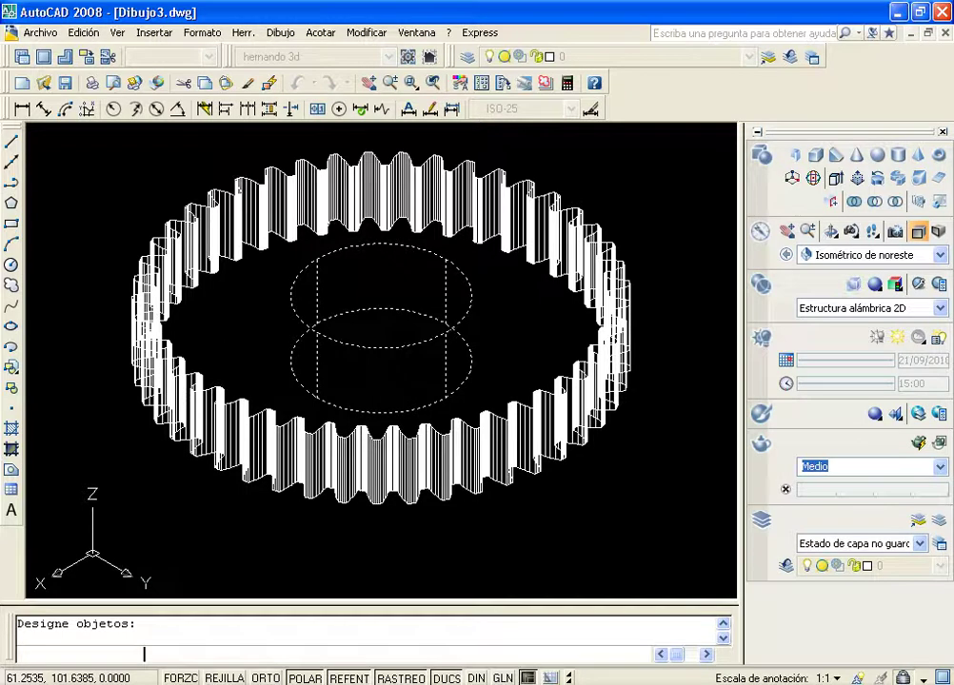
pyautogui.press('Return')
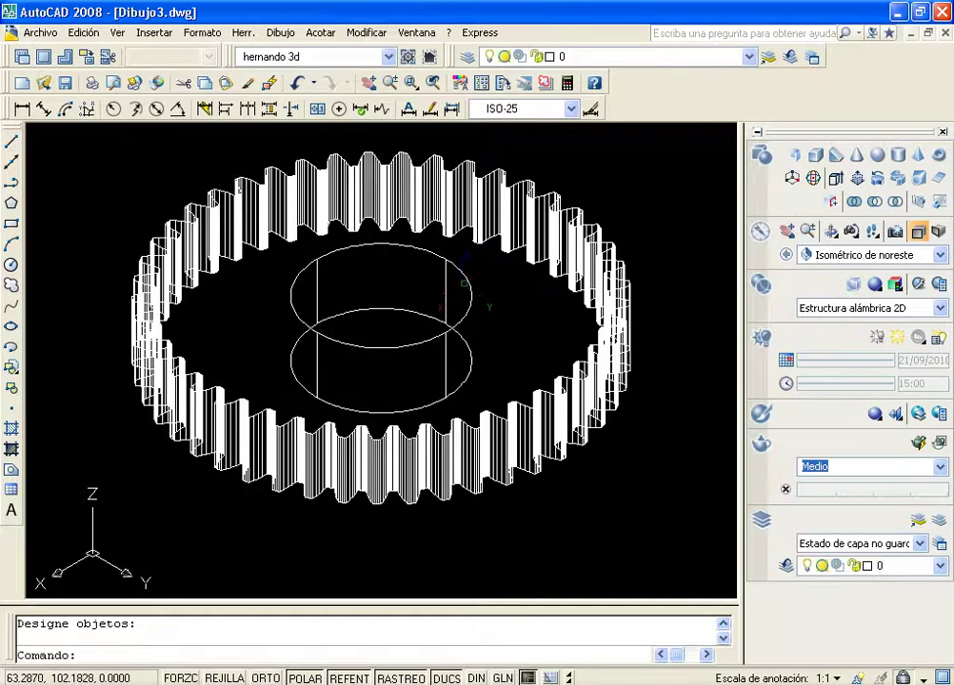
# Apply the Realista visual style to the gear and open the Materials palette.
pyautogui.click(939, 307)
pyautogui.click(802, 434)
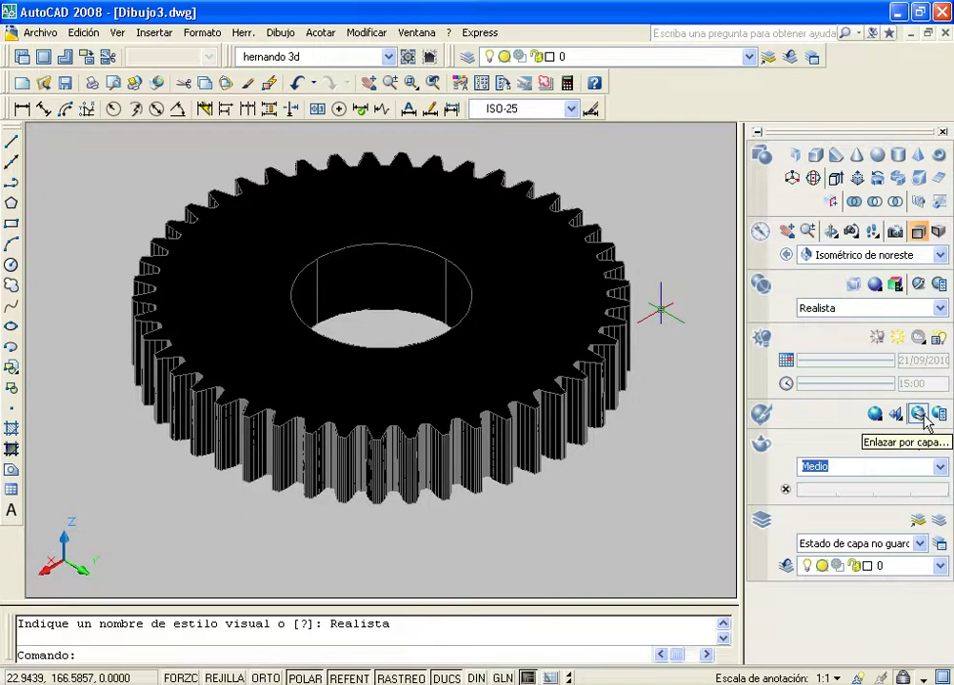
pyautogui.click(939, 414)
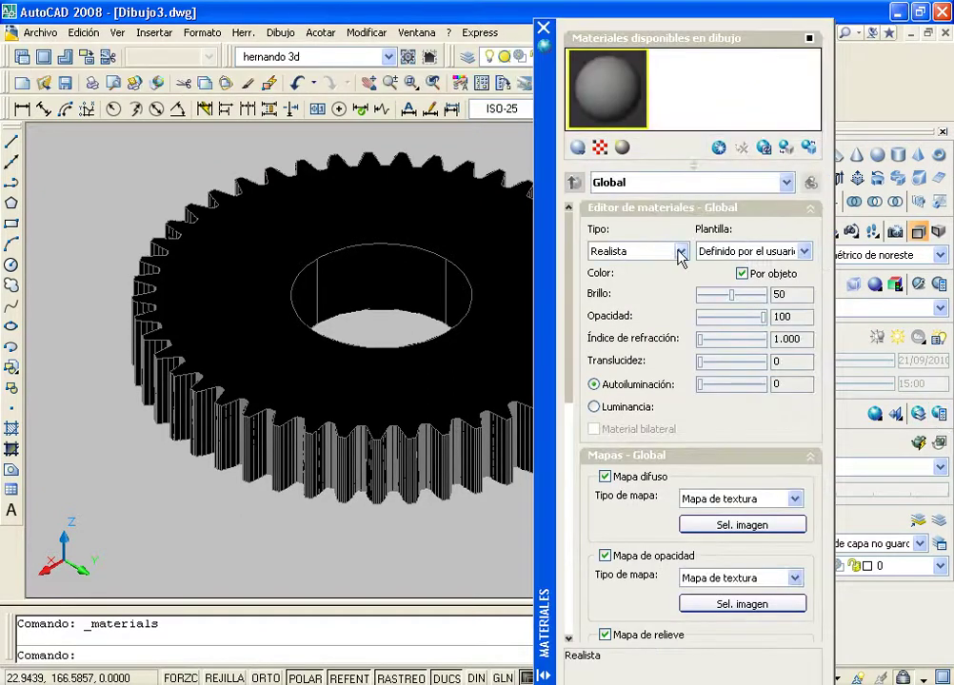
# Set the Global material to Realistic Metal with Metal Stairs Galvanized as its diffuse map.
pyautogui.click(680, 251)
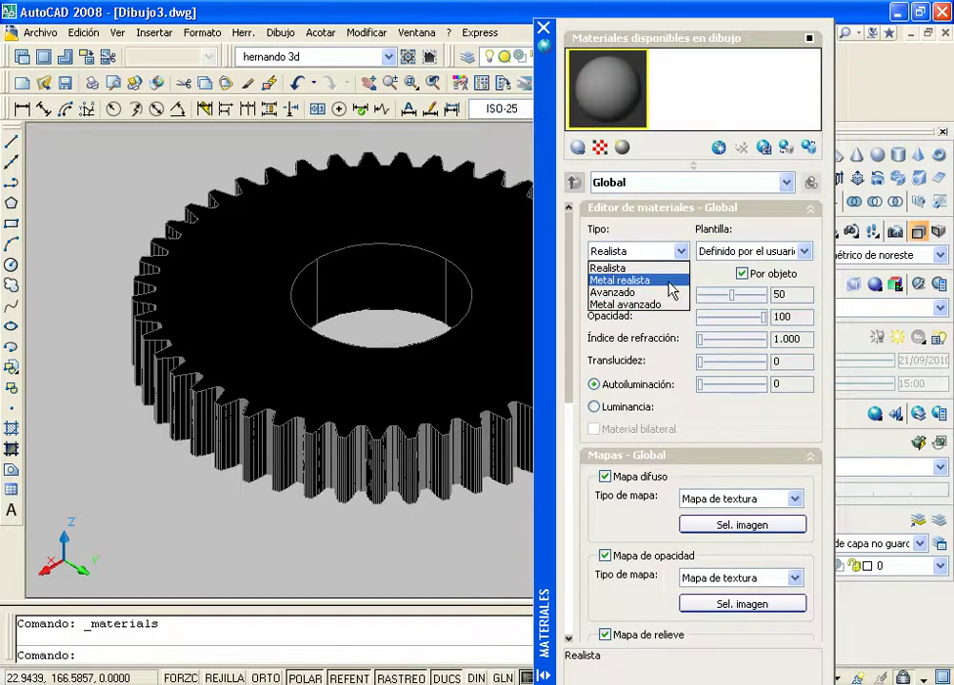
pyautogui.click(672, 282)
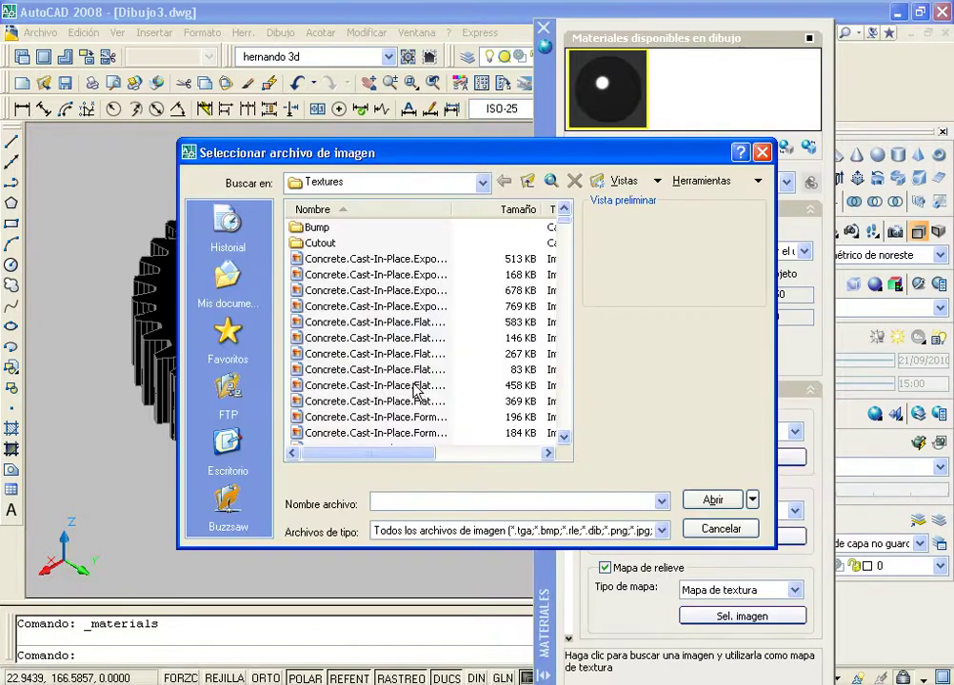
pyautogui.click(414, 386)
pyautogui.write('me')
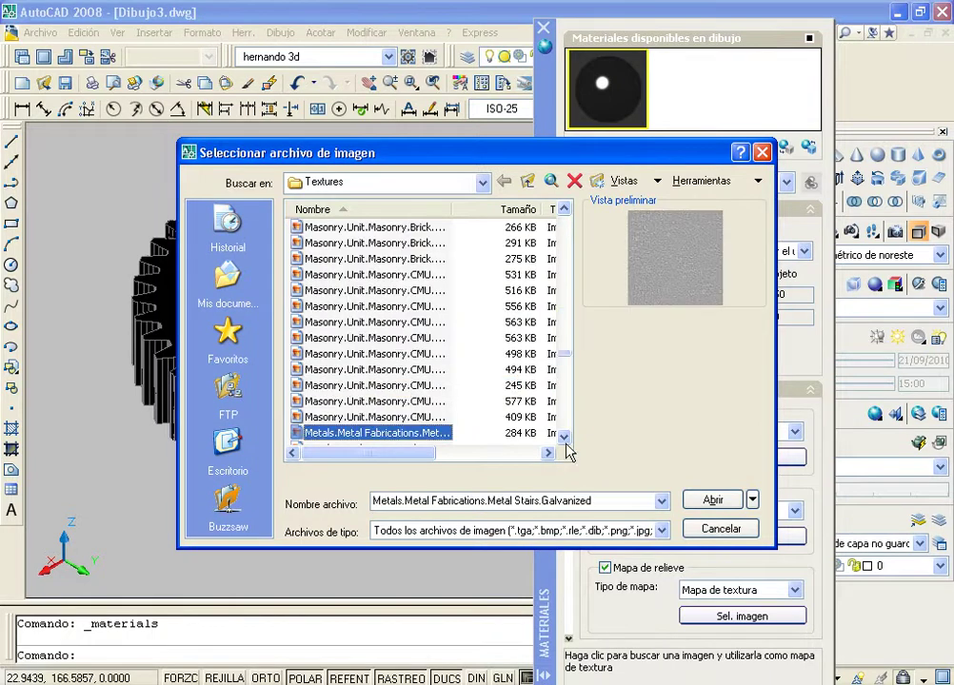
pyautogui.click(710, 502)
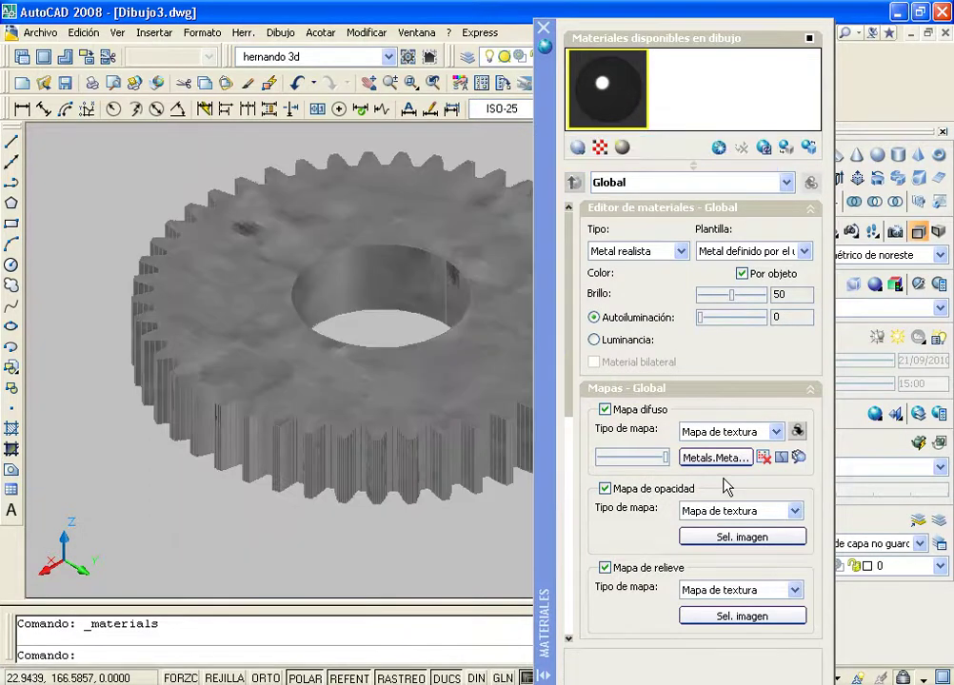
# Try Advanced Metal, revert the Global material to Realistic Metal, and close the Materials palette.
pyautogui.click(681, 250)
pyautogui.click(663, 305)
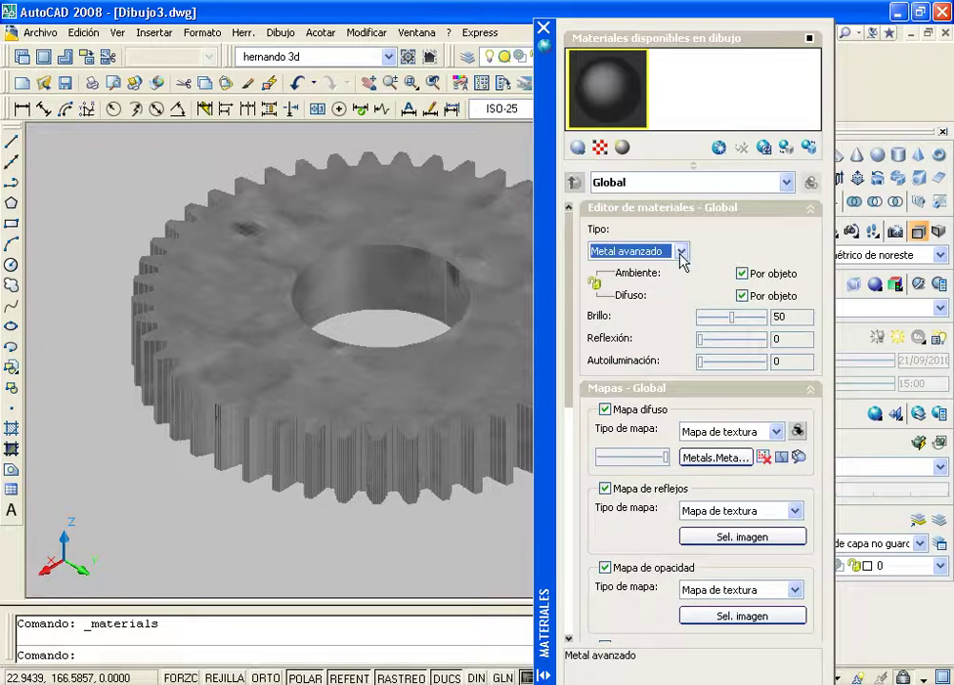
pyautogui.click(681, 252)
pyautogui.click(656, 277)
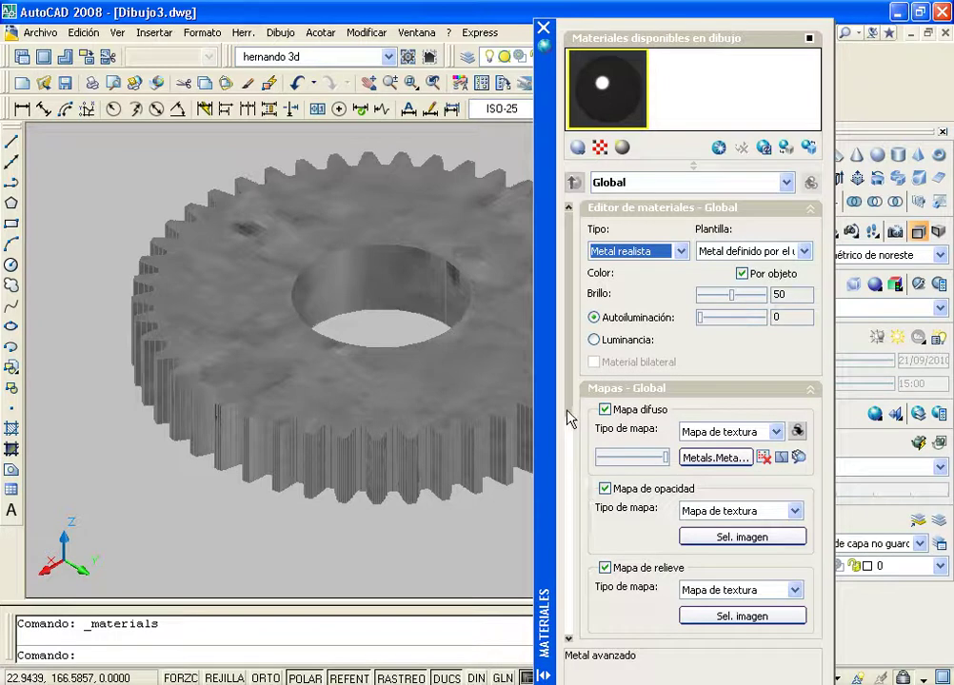
pyautogui.scroll(-3, 560, 465)
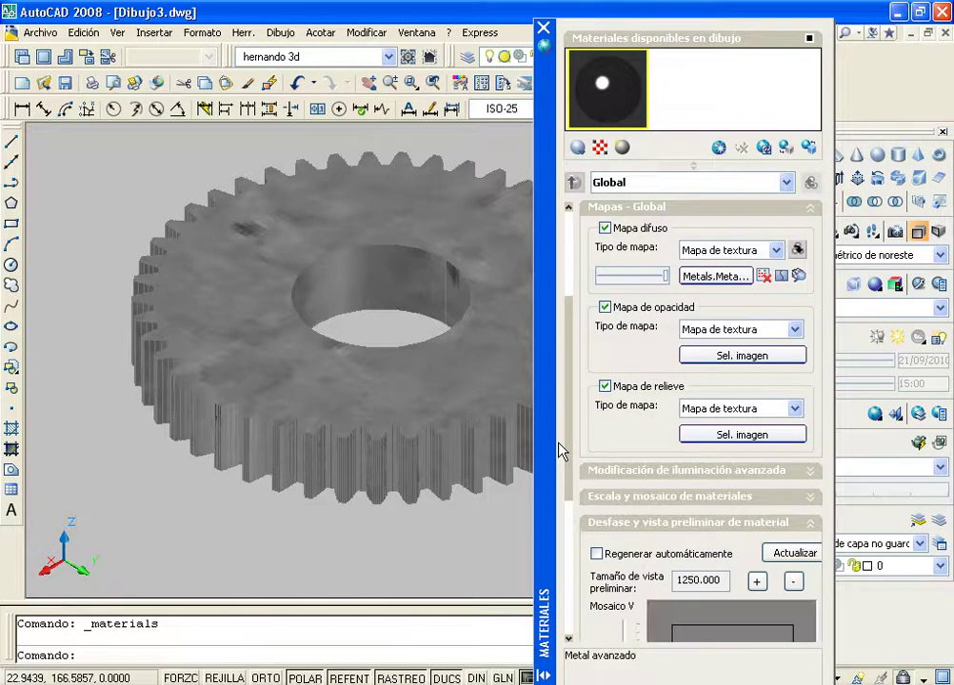
pyautogui.click(543, 31)
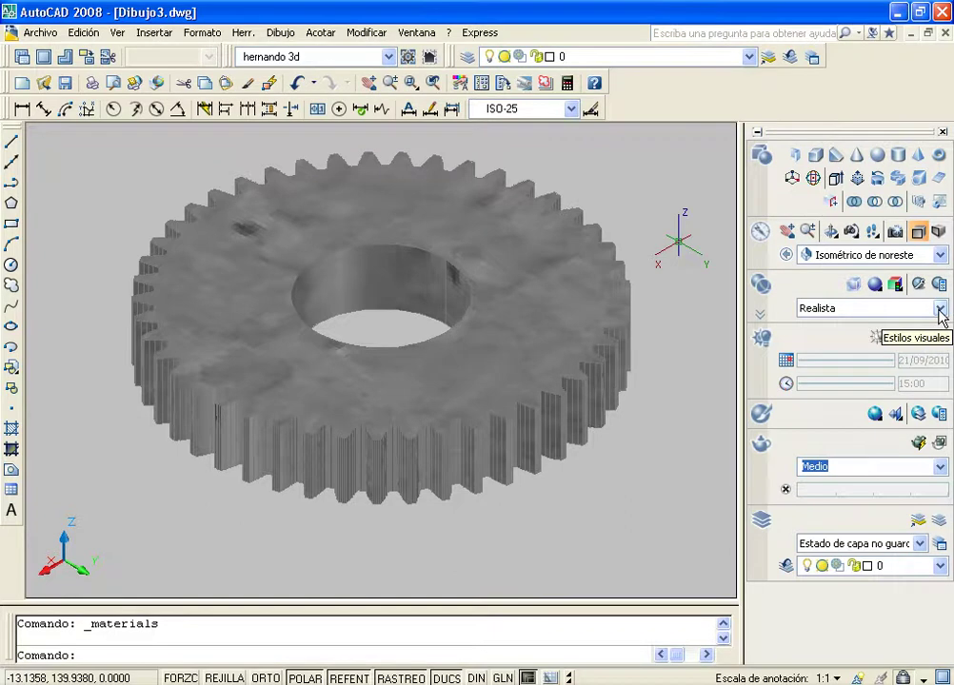
# View the gear from Top, Front, Southwest Isometric, then Northwest Isometric presets.
pyautogui.click(940, 254)
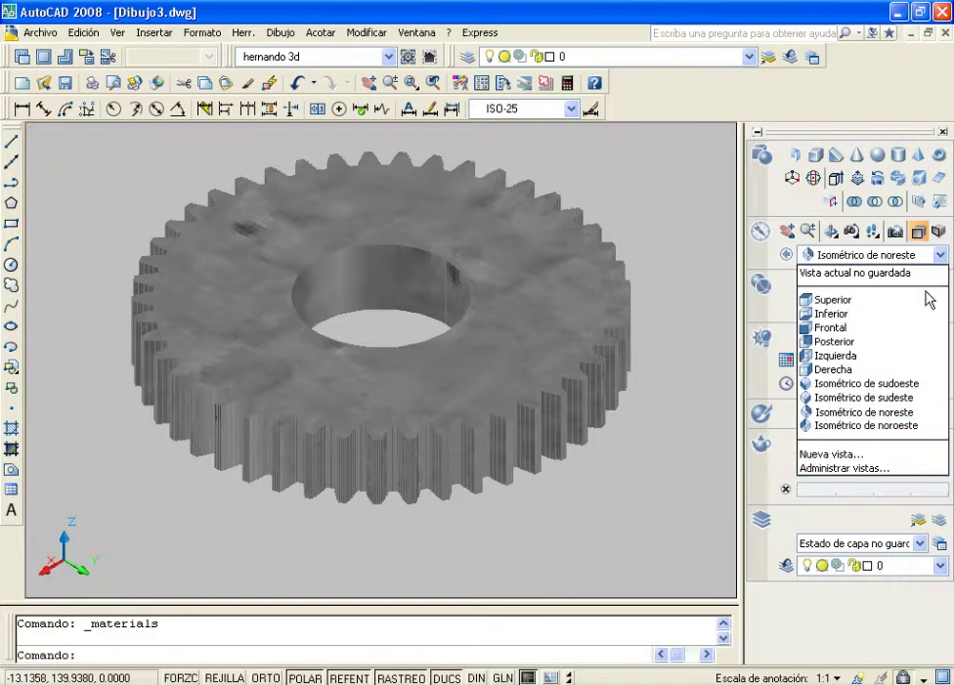
pyautogui.click(928, 299)
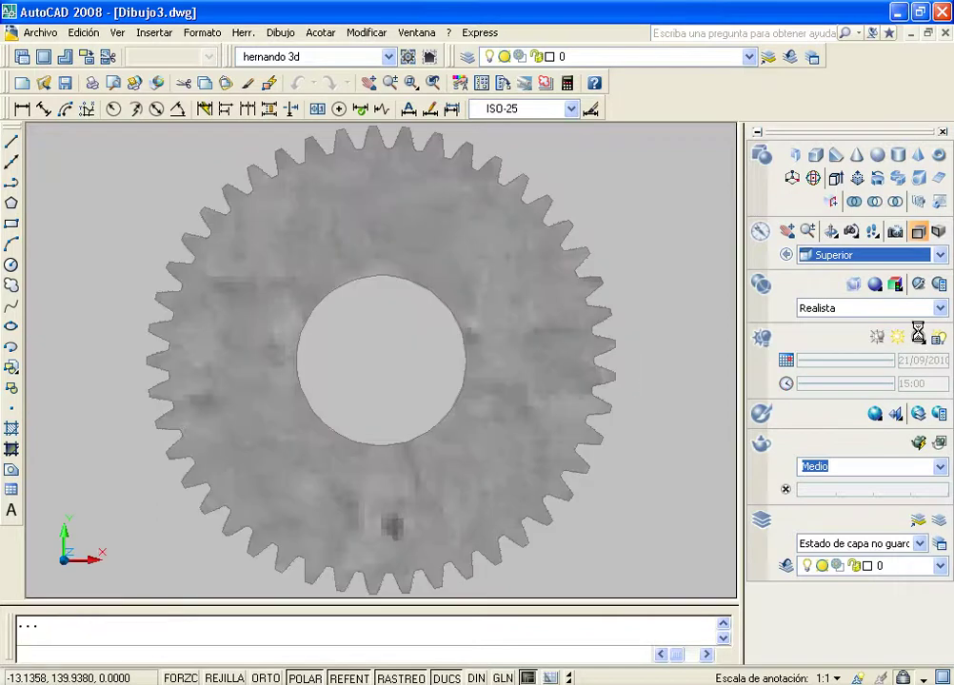
pyautogui.click(940, 256)
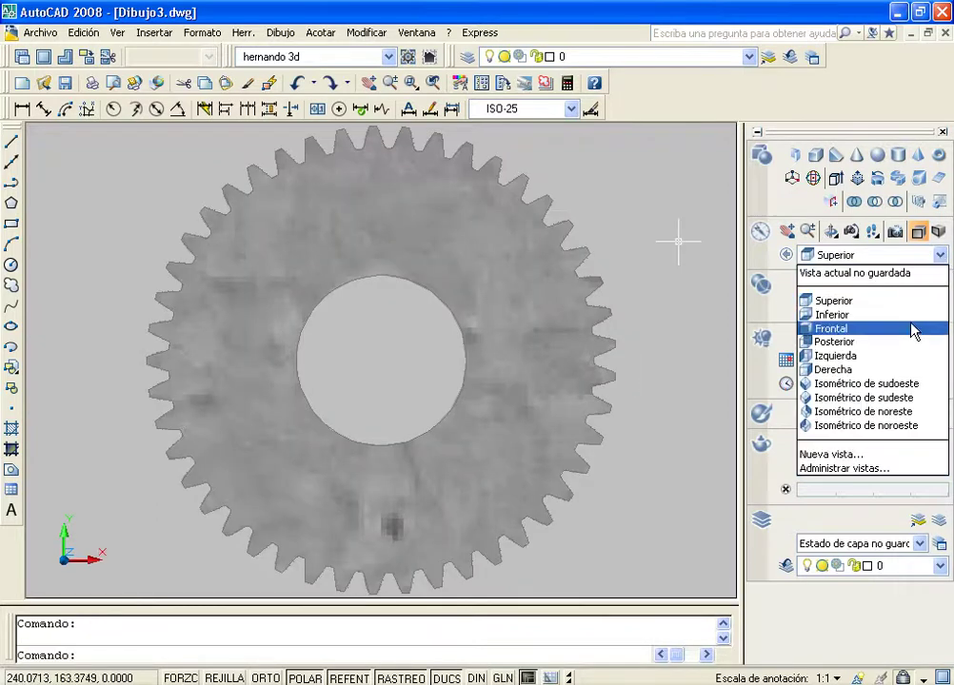
pyautogui.click(906, 329)
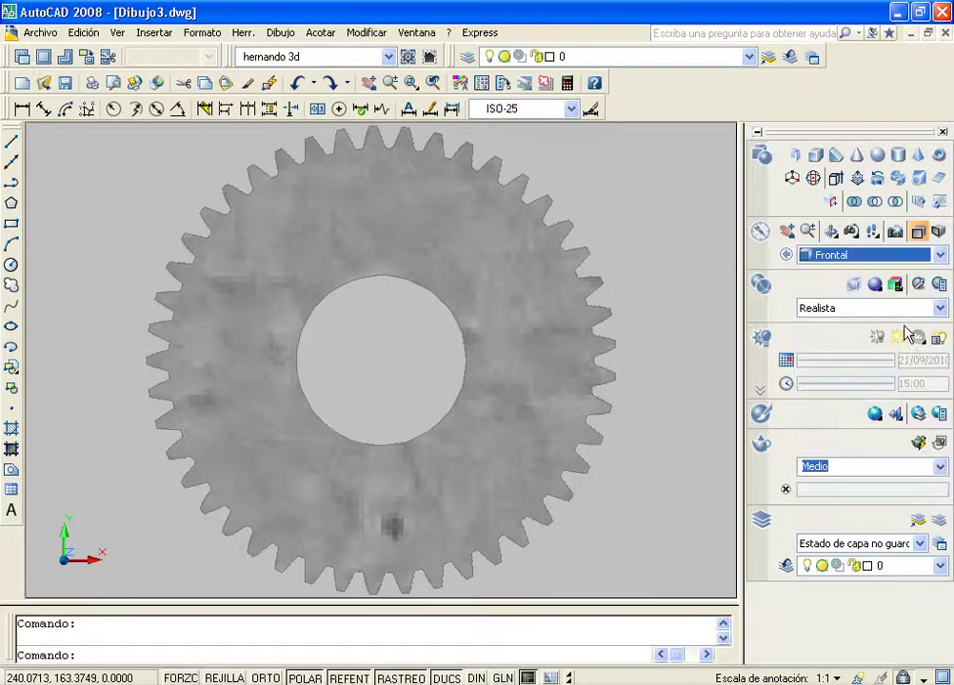
pyautogui.click(941, 256)
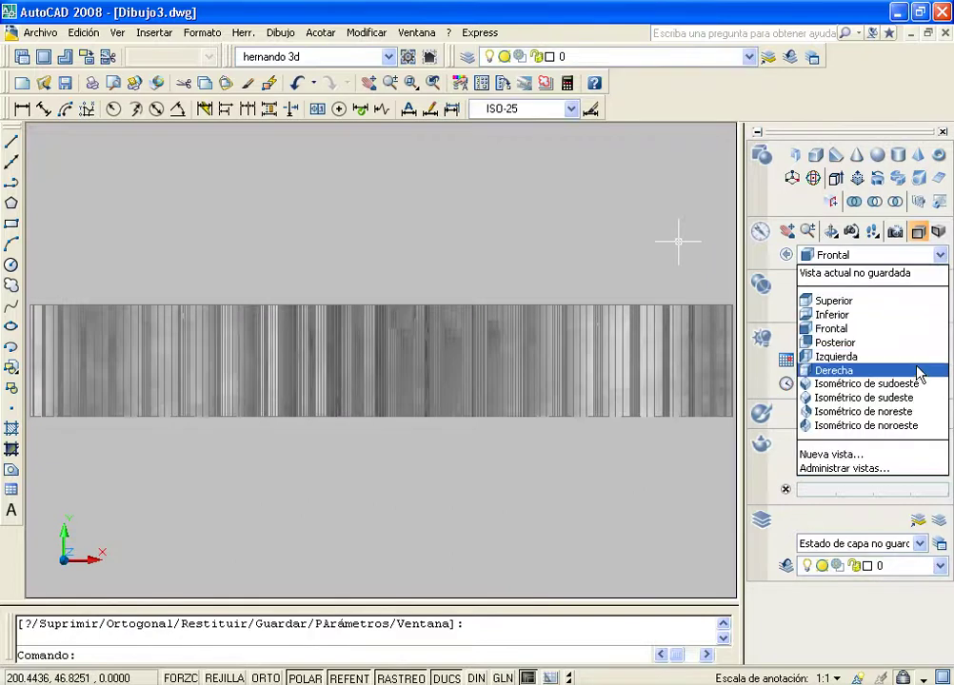
pyautogui.click(907, 384)
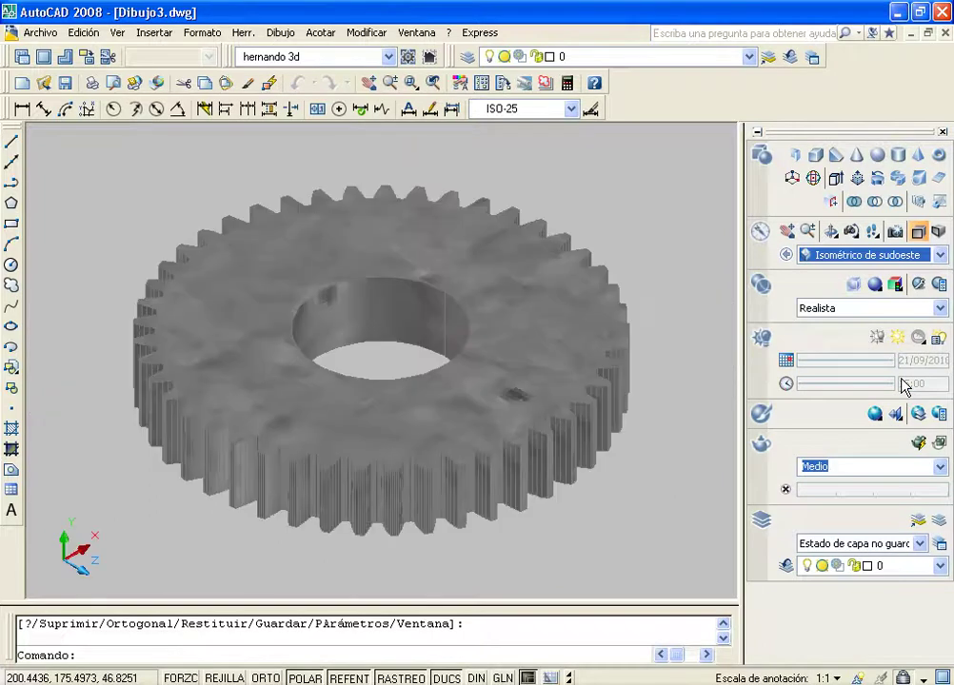
pyautogui.click(940, 256)
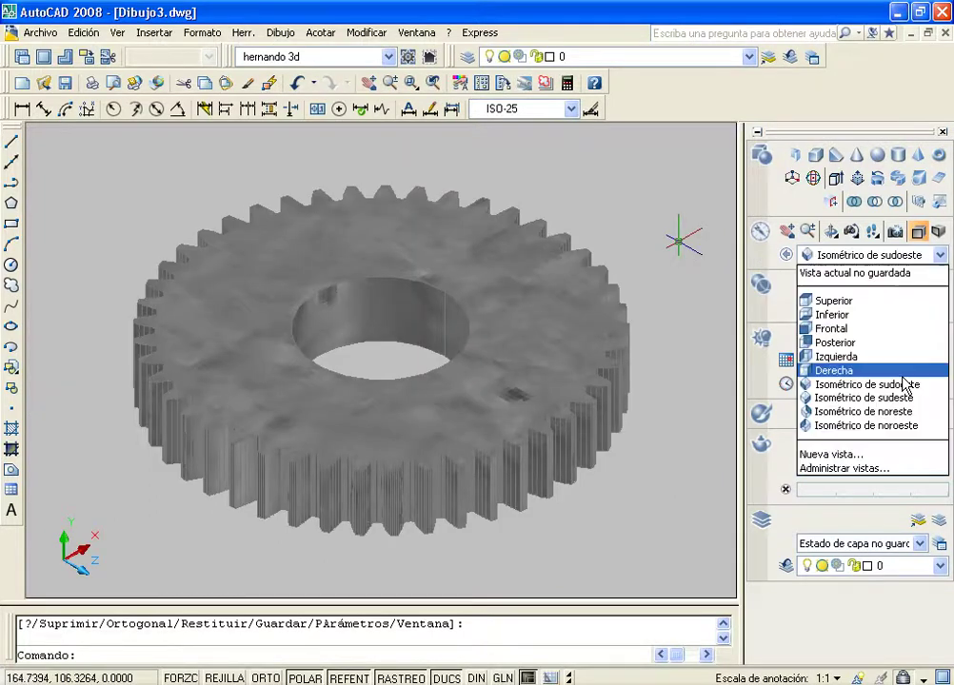
pyautogui.click(900, 429)
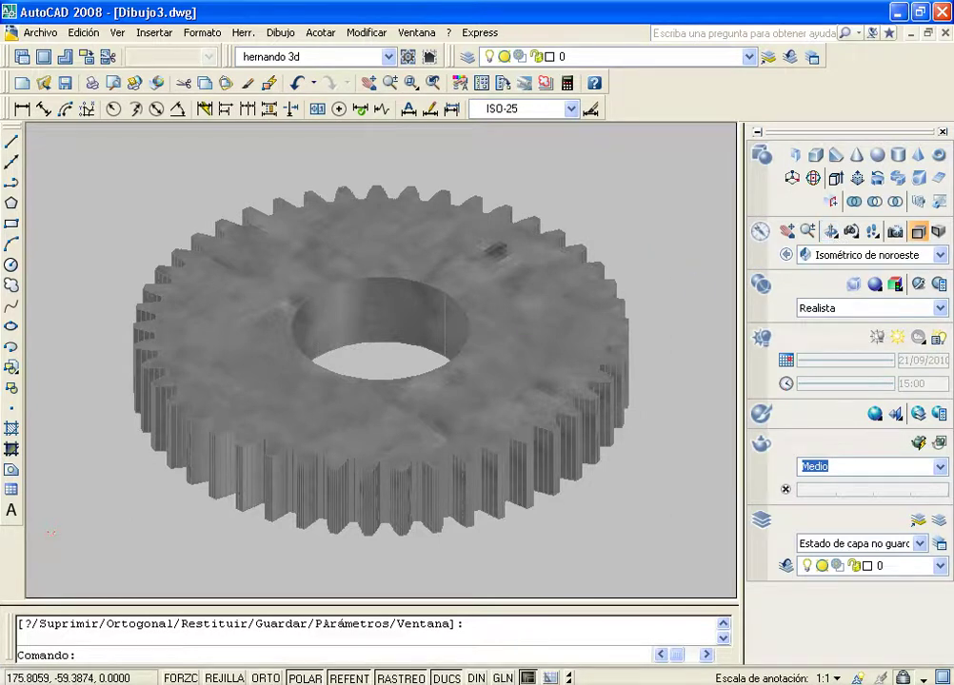
# Zoom in with the mouse wheel to inspect the bore and teeth, then back out.
pyautogui.scroll(3, 500, 324)
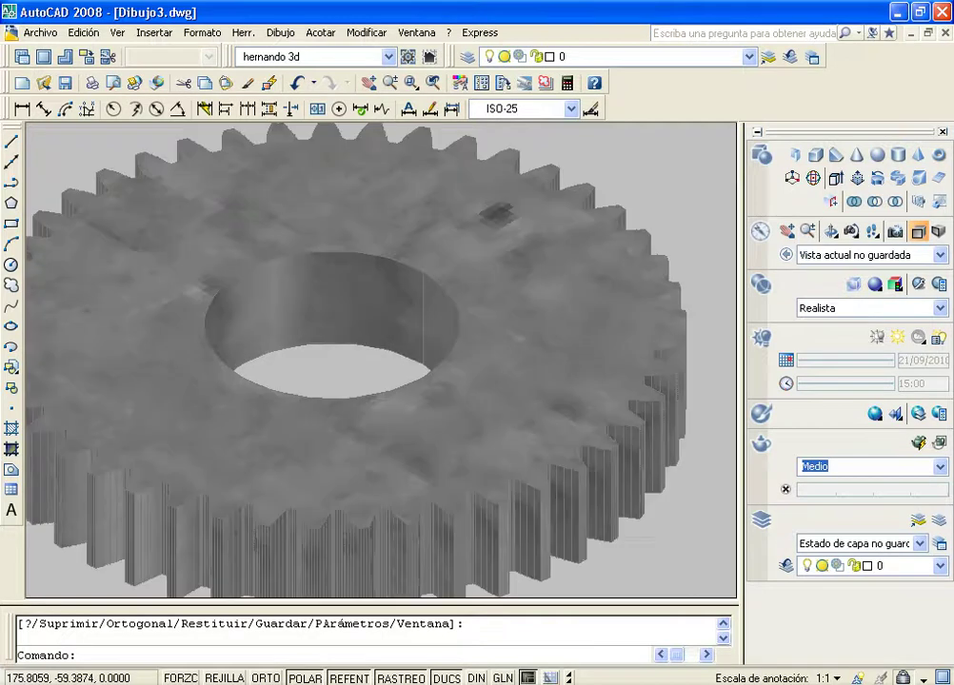
pyautogui.scroll(3, 495, 371)
pyautogui.scroll(-3, 498, 331)
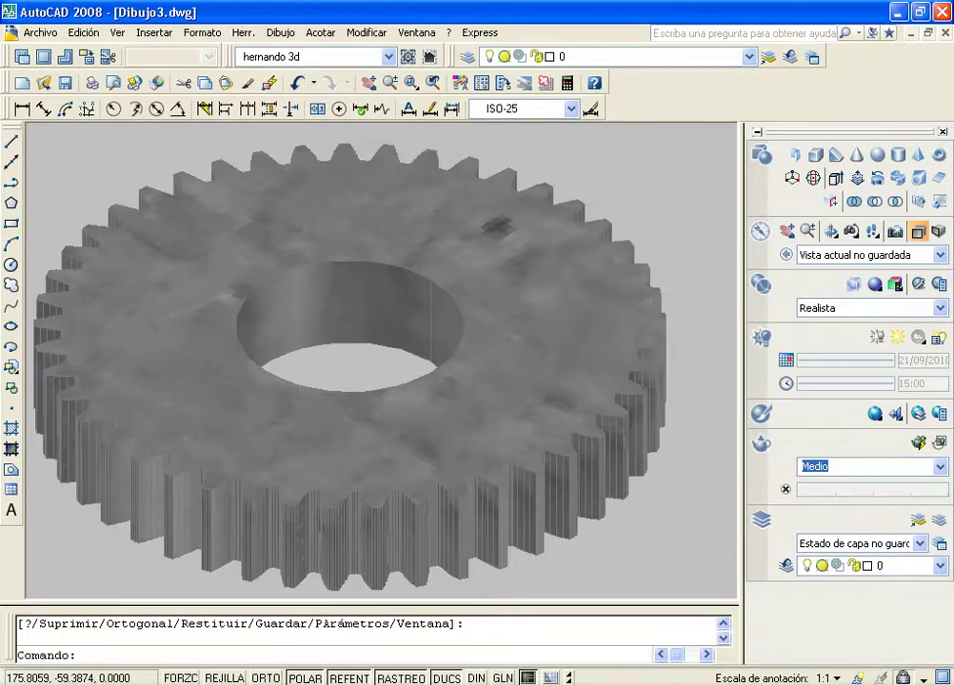
# Run ZOOM All, then ZOOM Extents to fit the whole gear in the viewport.
pyautogui.write('z')
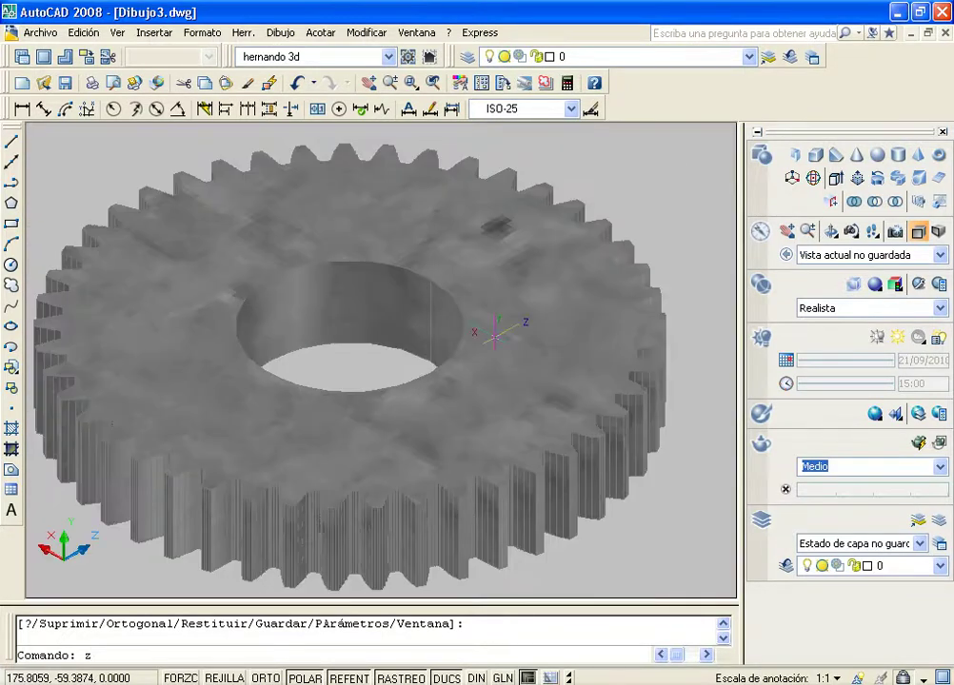
pyautogui.press('Return')
pyautogui.write('t')
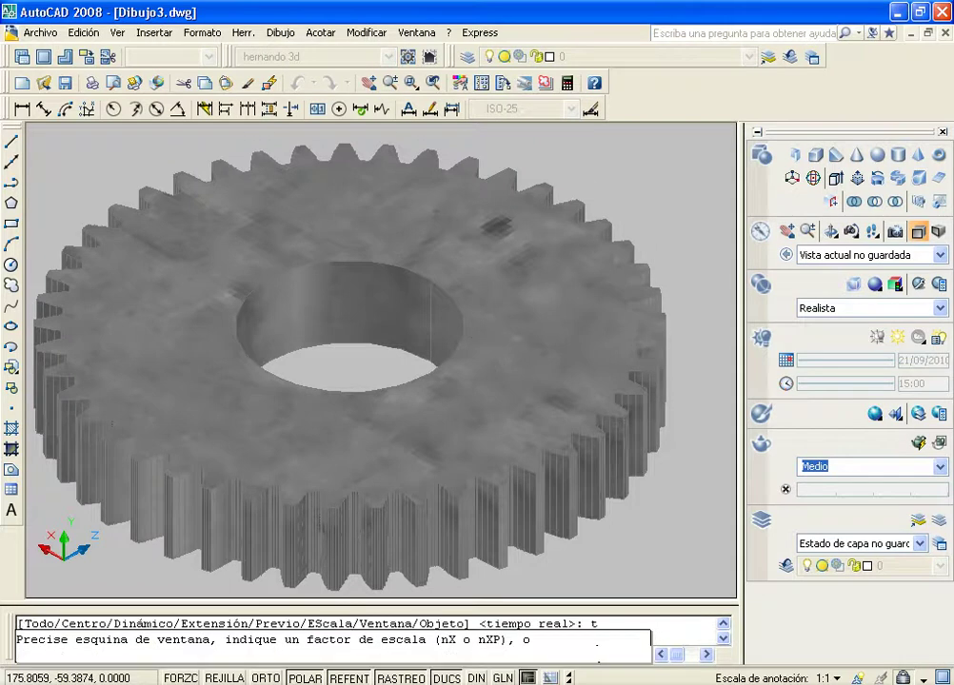
pyautogui.press('Return')
pyautogui.write('t')
pyautogui.press('Return')
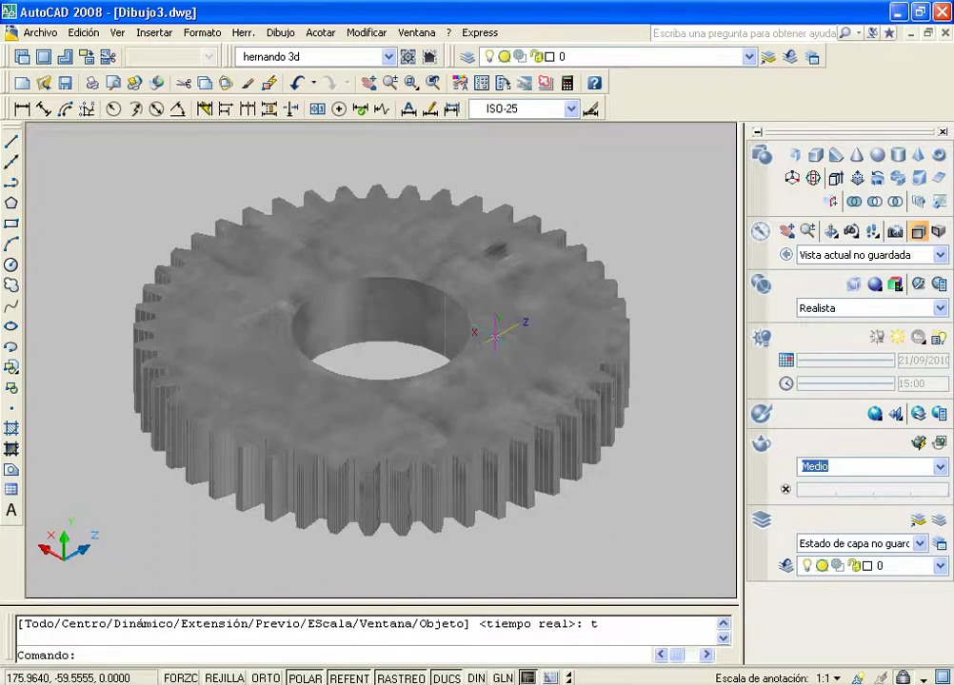
pyautogui.press('Escape')
pyautogui.press('Return')
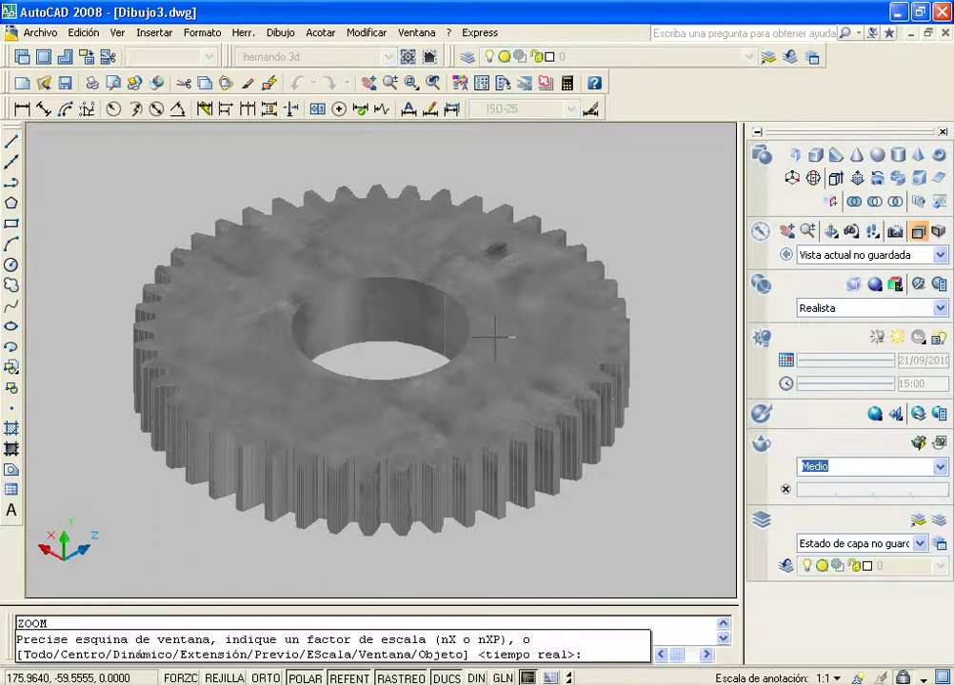
pyautogui.write('e')
pyautogui.press('Return')
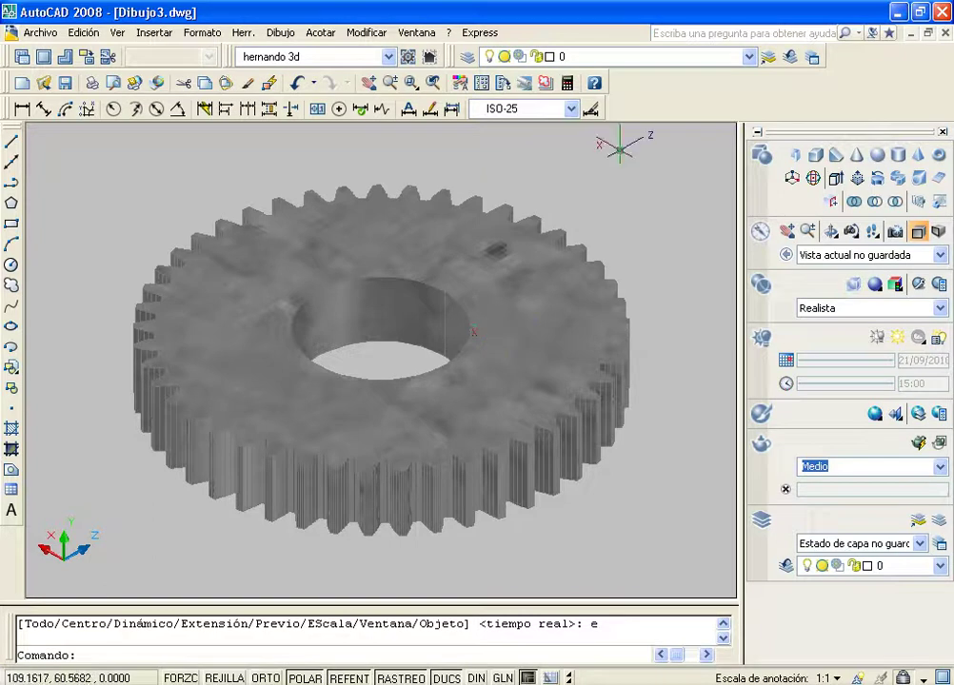